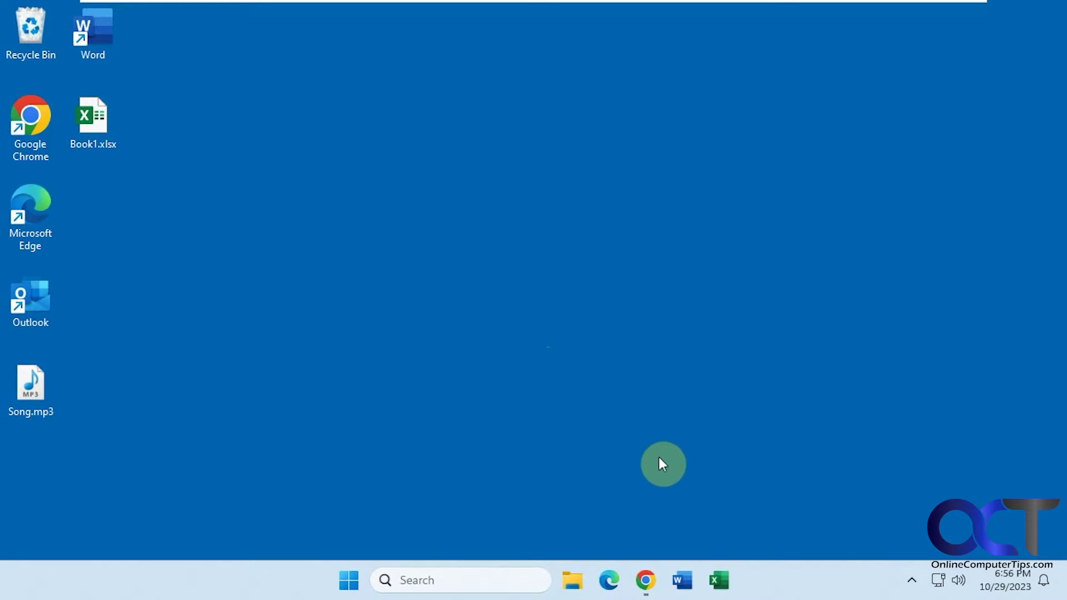
- Load Song.mp3 from the Desktop folder into the Volume Booster's file upload
{"action": "left_click", "coordinate": [645, 580]}
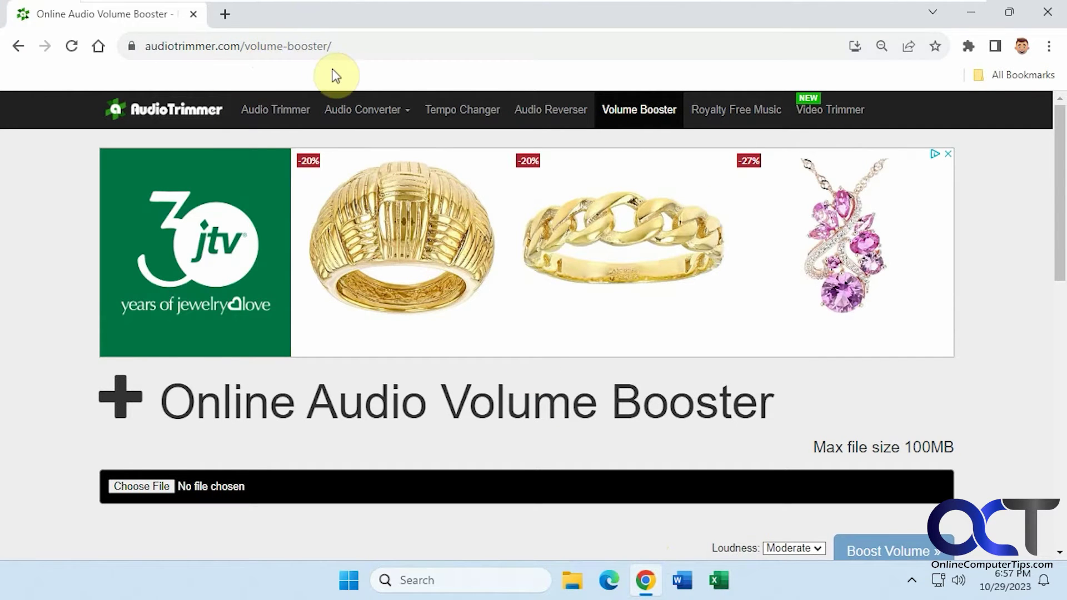
{"action": "scroll", "coordinate": [681, 276], "scroll_direction": "down", "scroll_amount": 3}
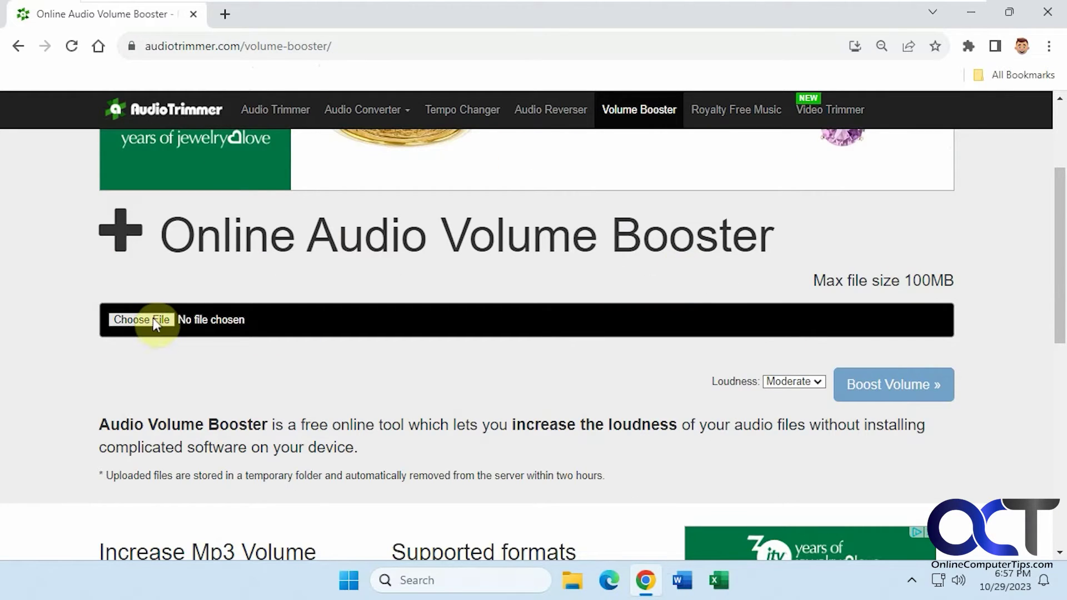
{"action": "left_click", "coordinate": [153, 319]}
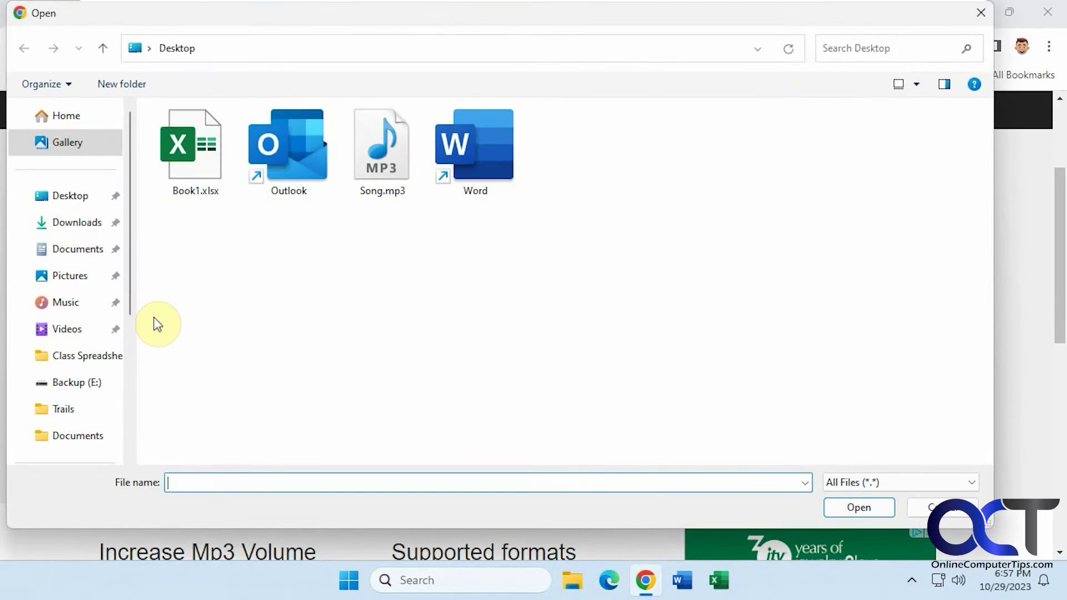
{"action": "double_click", "coordinate": [378, 190]}
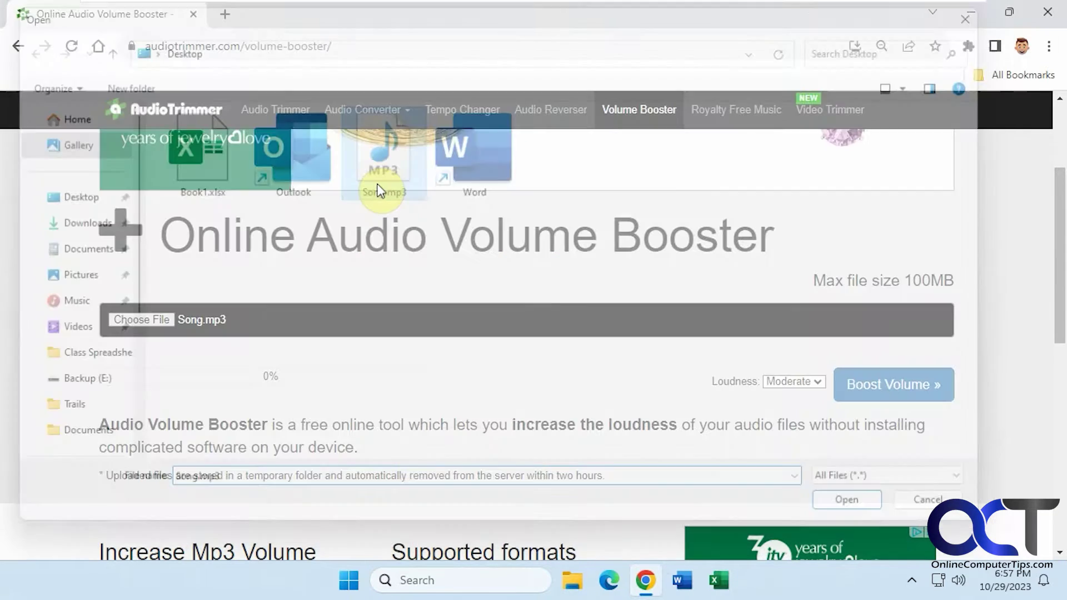
{"action": "scroll", "coordinate": [463, 358], "scroll_direction": "down", "scroll_amount": 3}
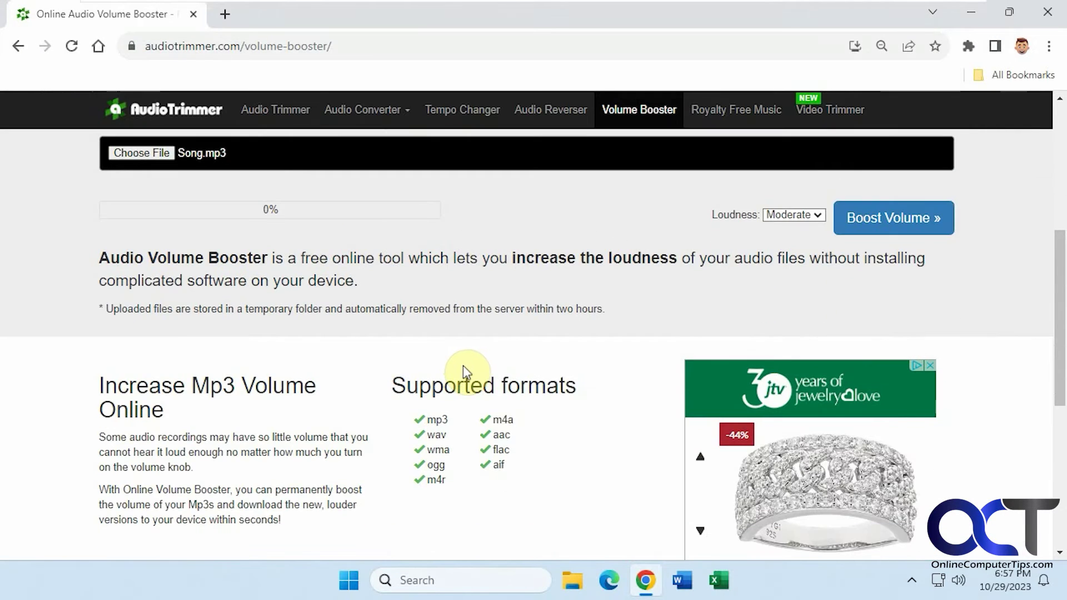
- Set the loudness level to High and boost Song.mp3
{"action": "left_click", "coordinate": [821, 217]}
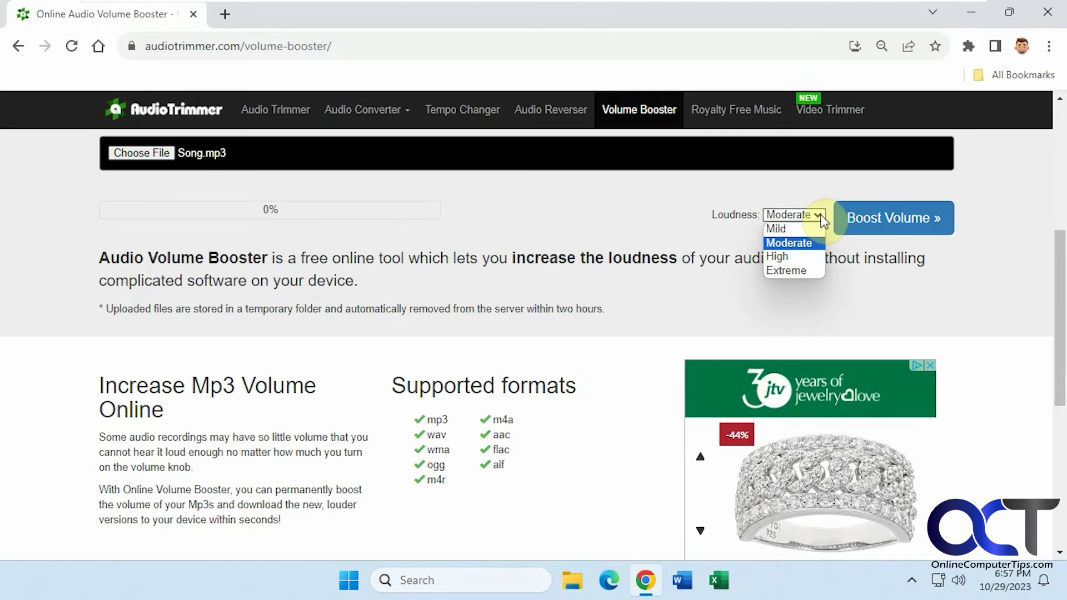
{"action": "left_click", "coordinate": [790, 261]}
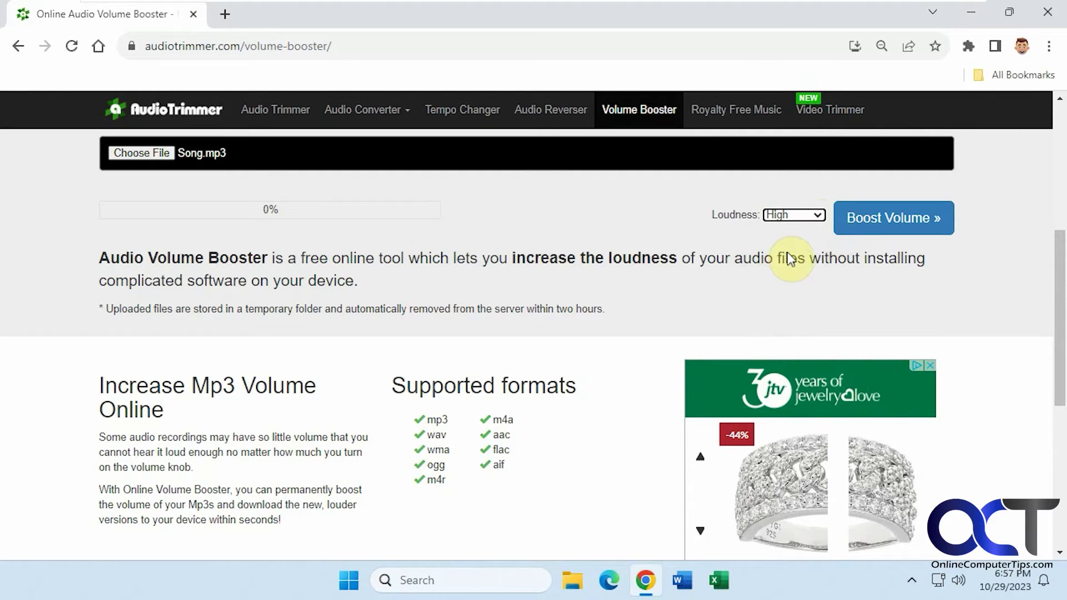
{"action": "left_click", "coordinate": [878, 228]}
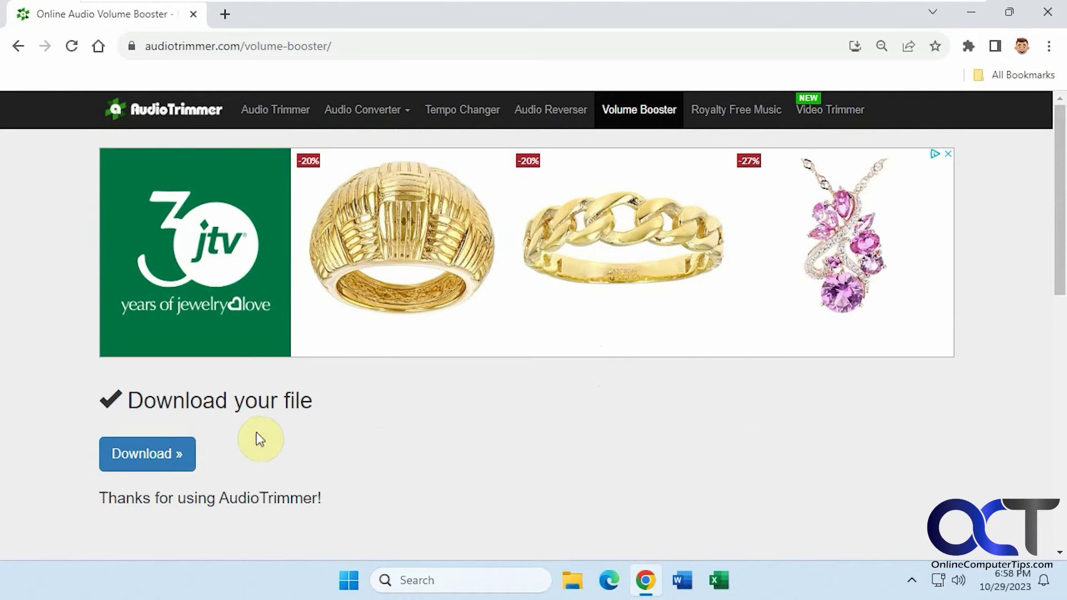
- Download the boosted file, dismissing the ad, and save it to the Desktop
{"action": "left_click", "coordinate": [148, 453]}
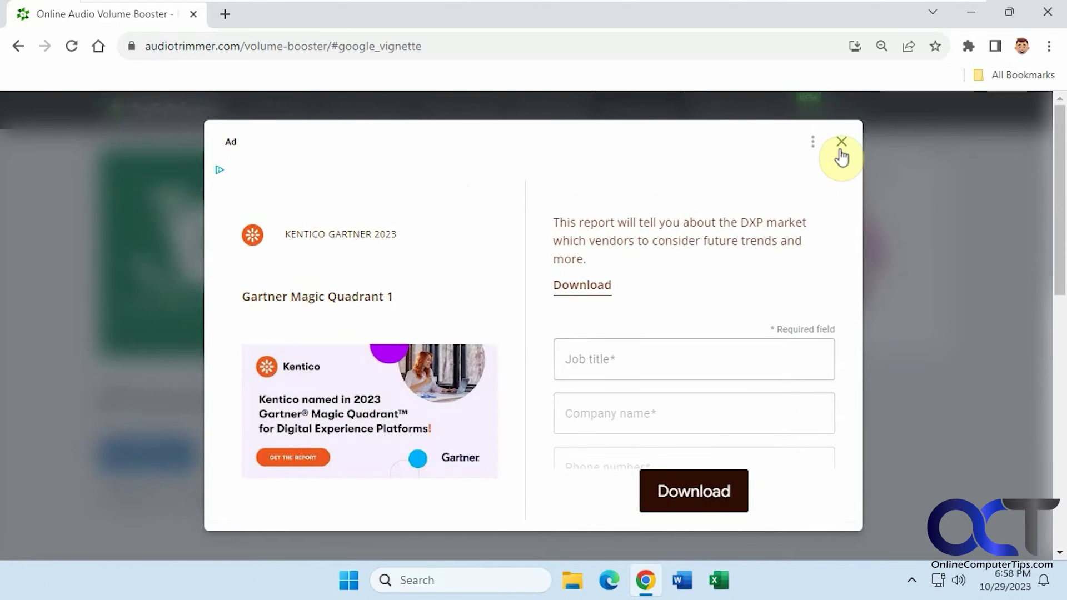
{"action": "left_click", "coordinate": [810, 153]}
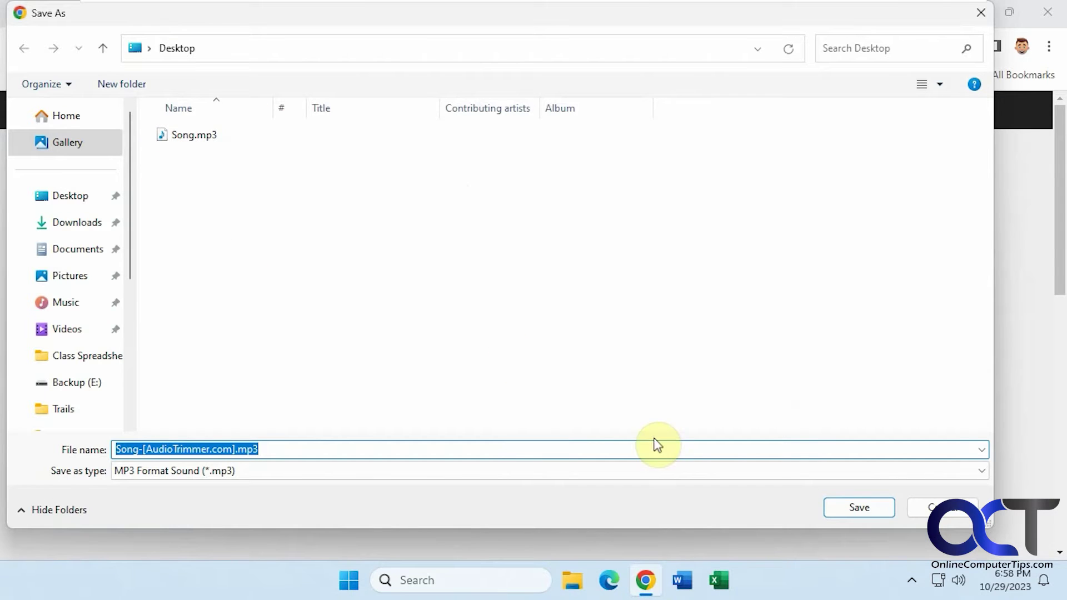
{"action": "left_click", "coordinate": [861, 508]}
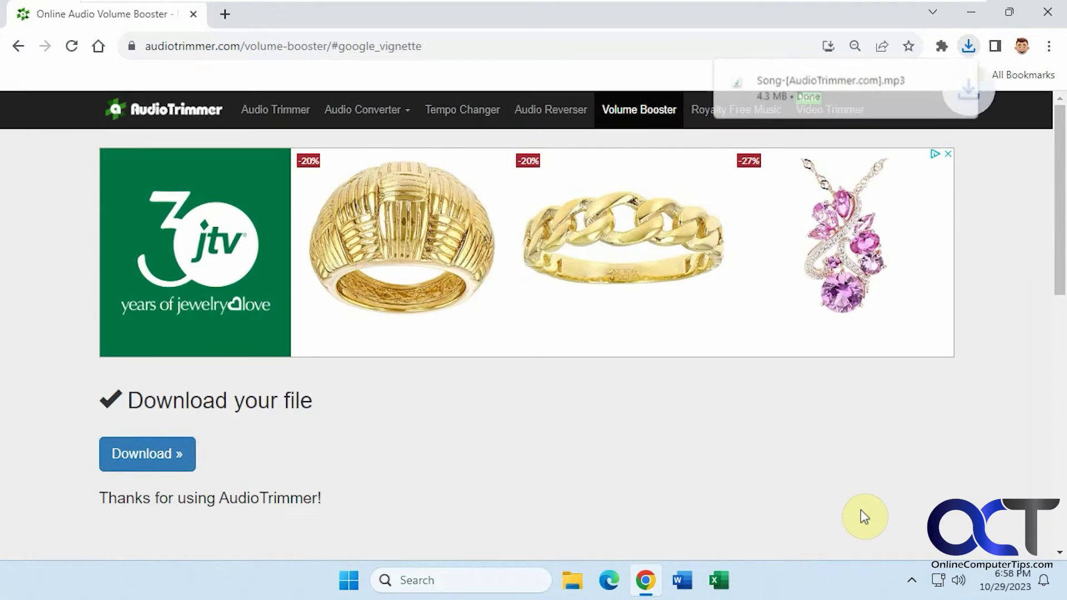
- Play the original Song.mp3 in Windows Media Player, then pause it at 00:17
{"action": "left_click", "coordinate": [970, 11]}
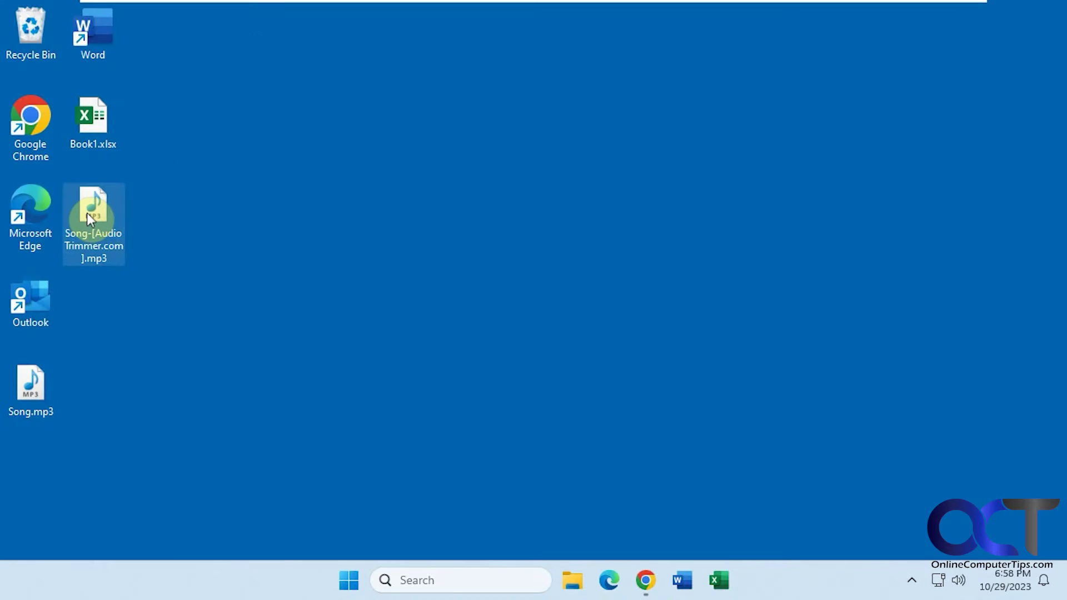
{"action": "left_click", "coordinate": [172, 434]}
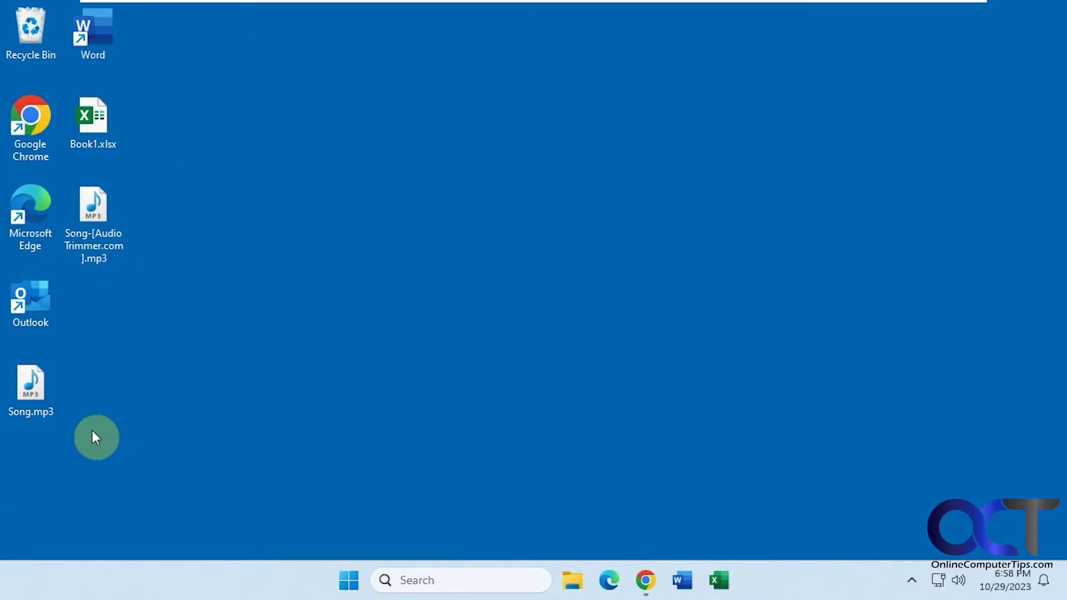
{"action": "double_click", "coordinate": [33, 397]}
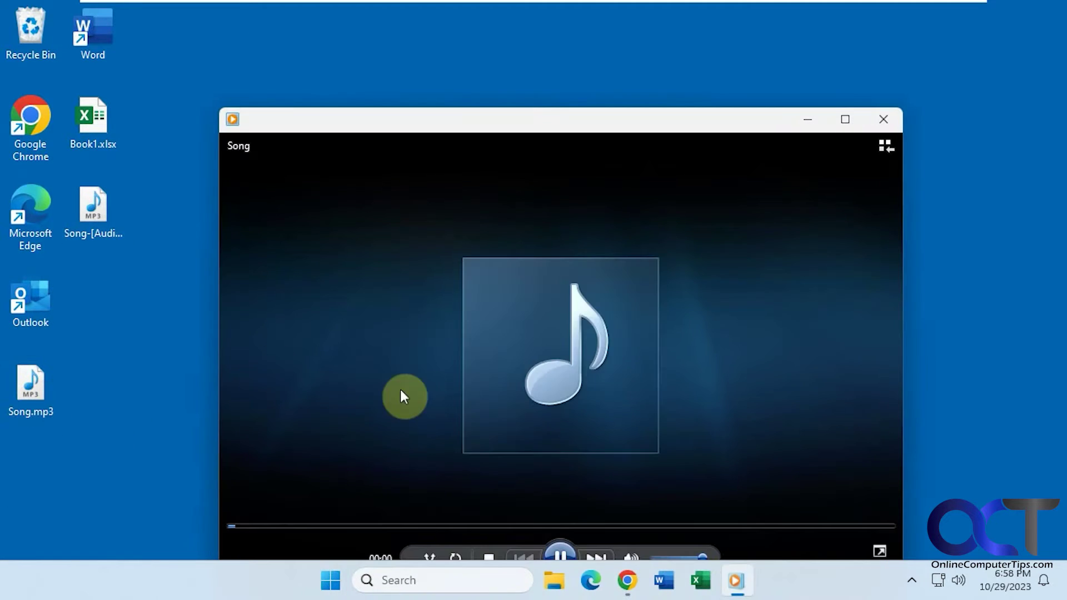
{"action": "left_click_drag", "start_coordinate": [676, 119], "coordinate": [673, 74]}
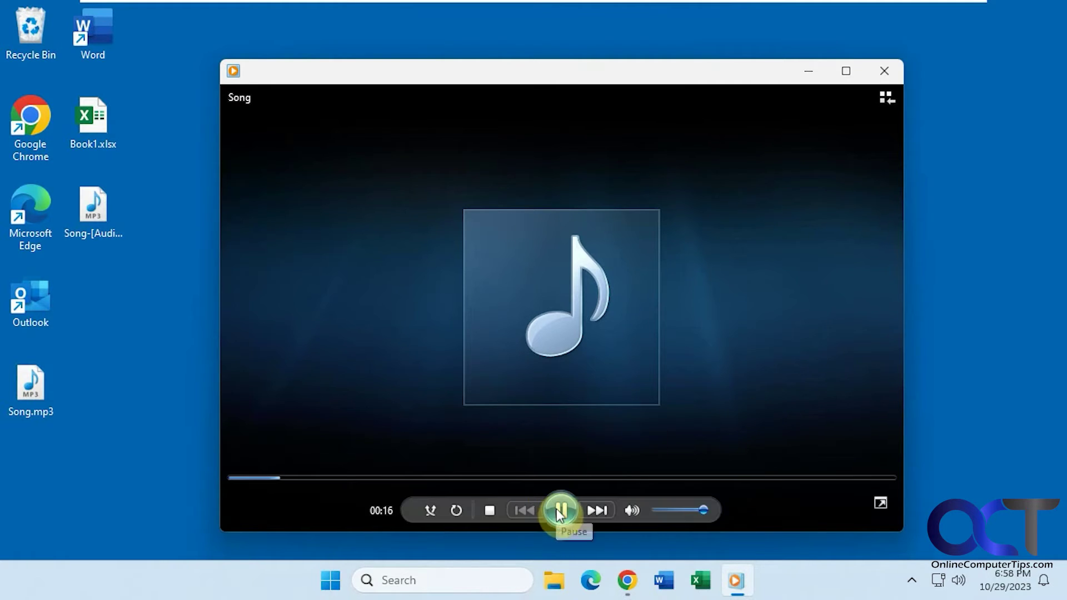
{"action": "left_click", "coordinate": [557, 514]}
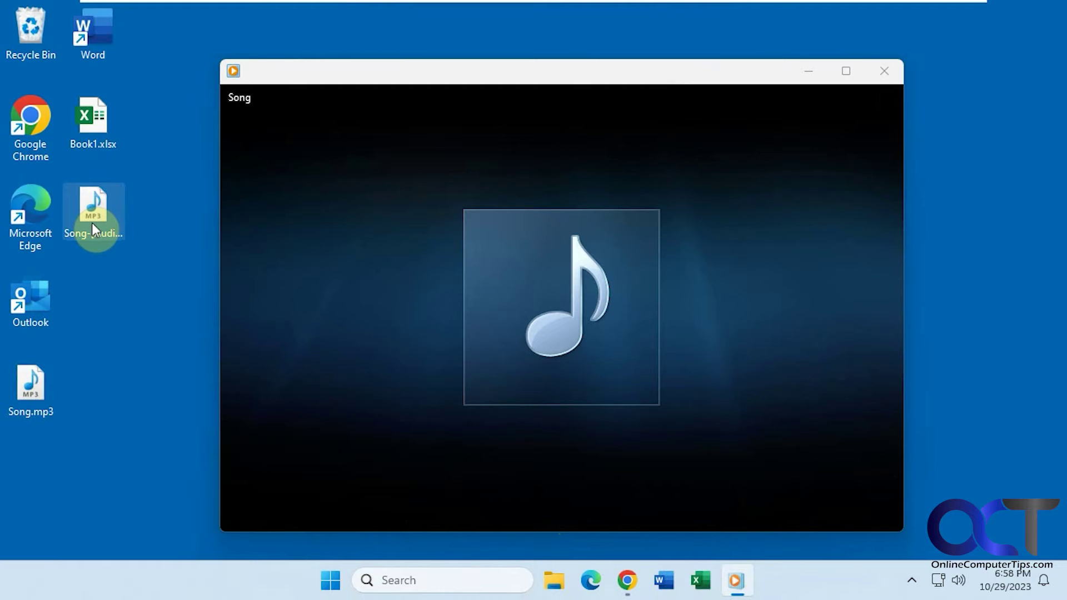
- Return to Chrome and reload the Volume Booster page using Back and Forward
{"action": "left_click", "coordinate": [627, 580]}
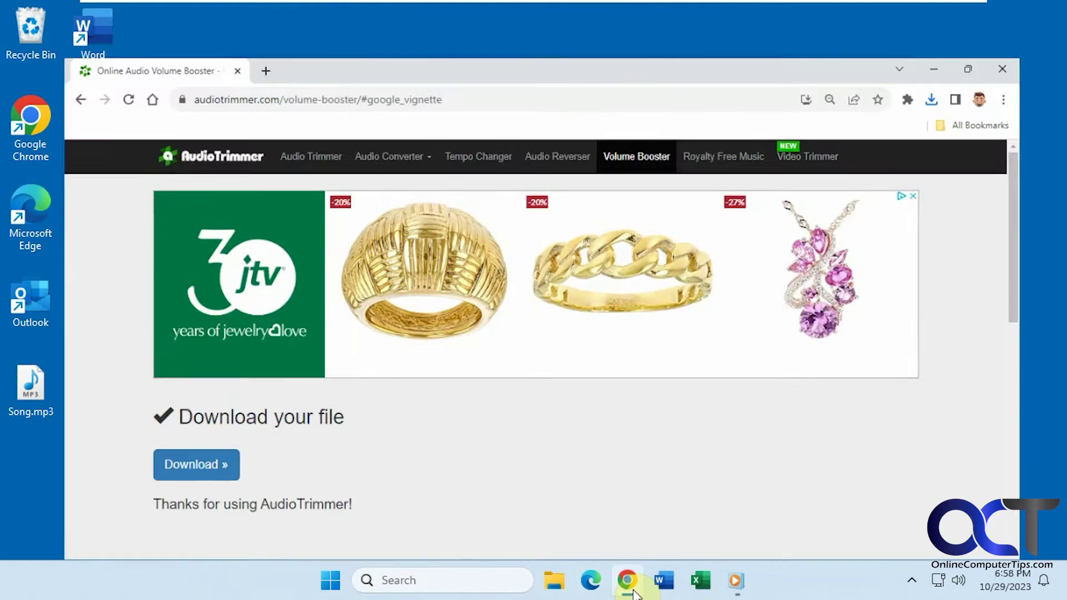
{"action": "scroll", "coordinate": [652, 465], "scroll_direction": "down", "scroll_amount": 3}
{"action": "scroll", "coordinate": [651, 465], "scroll_direction": "down", "scroll_amount": 4}
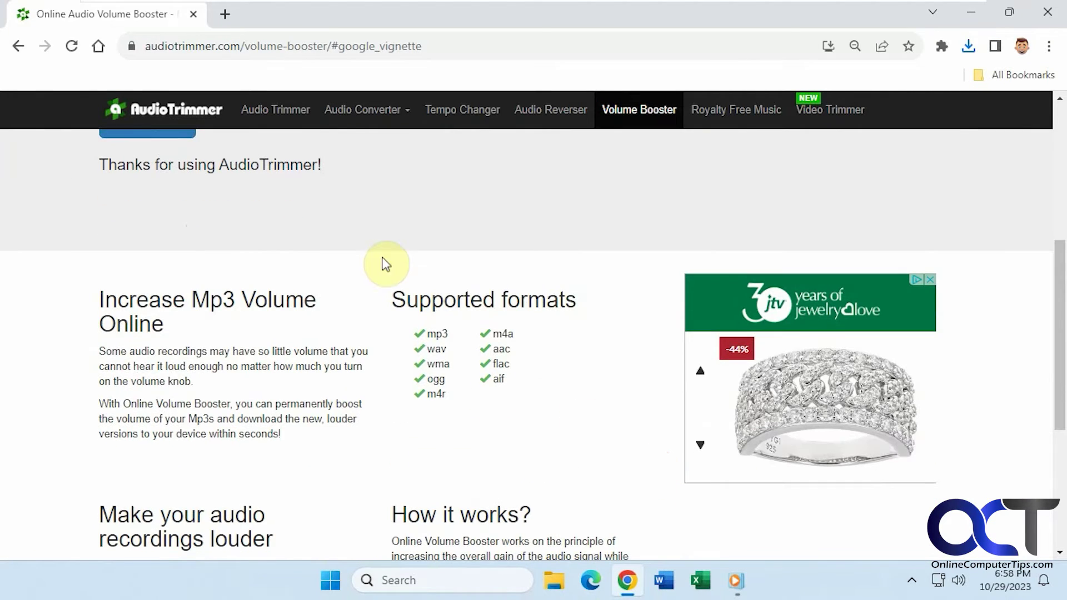
{"action": "left_click", "coordinate": [20, 47]}
{"action": "left_click", "coordinate": [22, 48]}
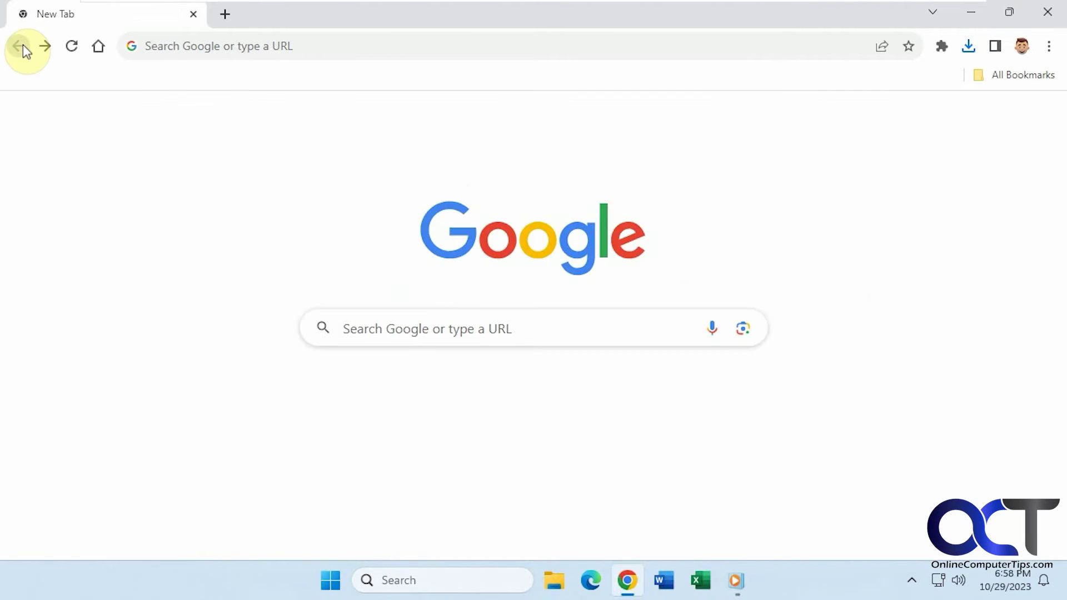
{"action": "left_click", "coordinate": [45, 48]}
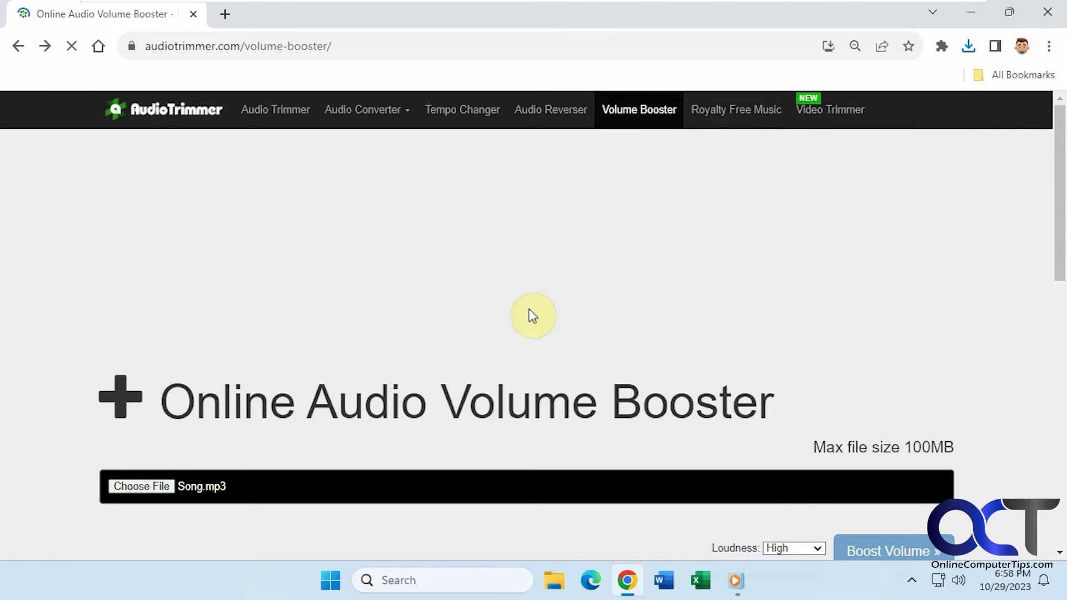
- Hide the browser and play the High-boosted Song-[AudioTrimmer.com].mp3 in the media player
{"action": "scroll", "coordinate": [522, 307], "scroll_direction": "down", "scroll_amount": 3}
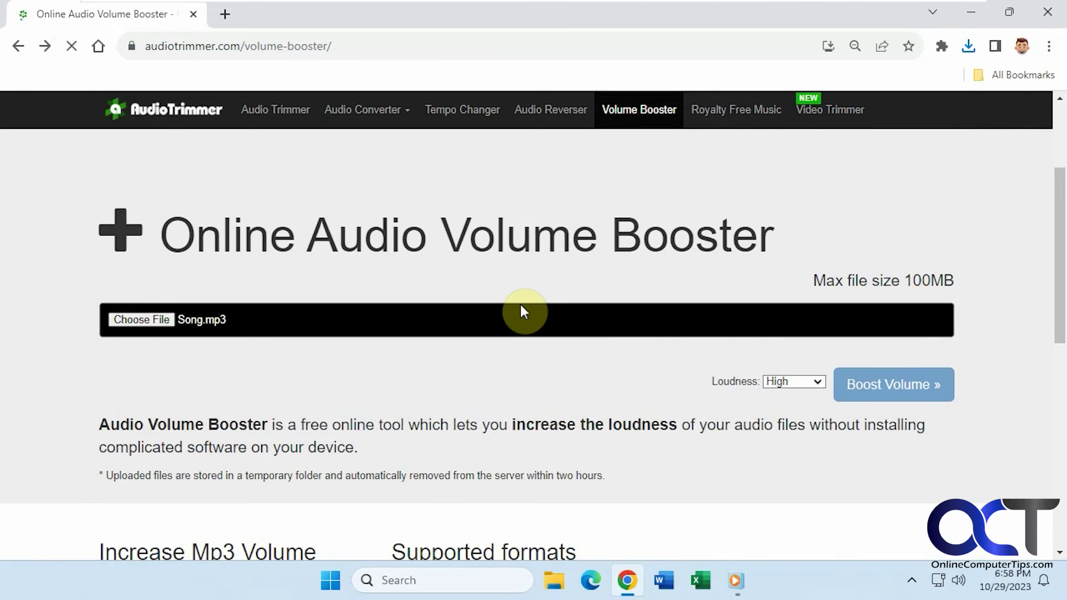
{"action": "left_click", "coordinate": [818, 383]}
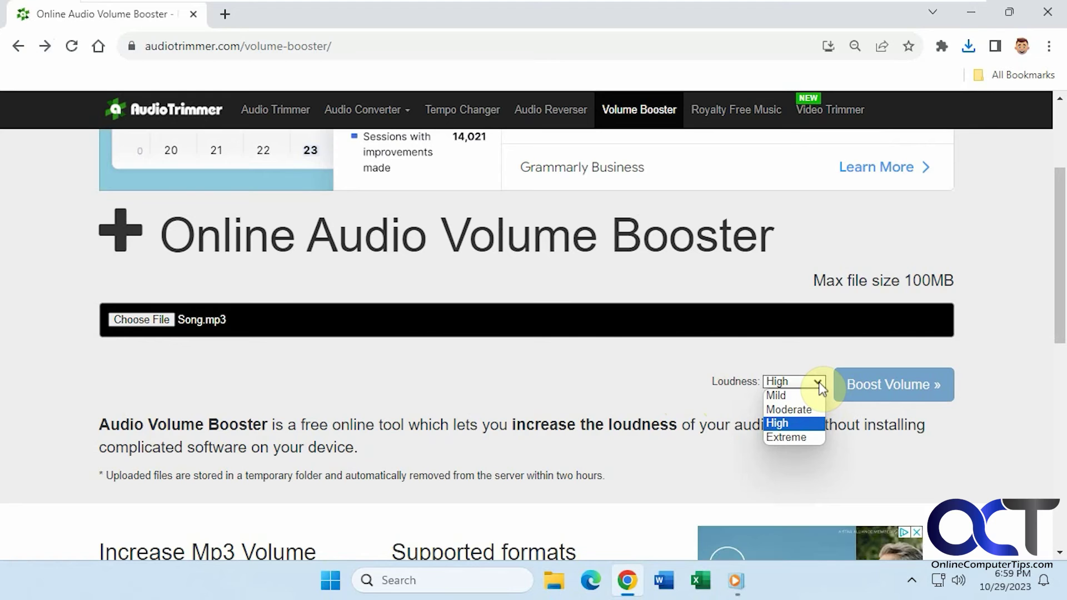
{"action": "left_click", "coordinate": [971, 12]}
{"action": "double_click", "coordinate": [101, 218]}
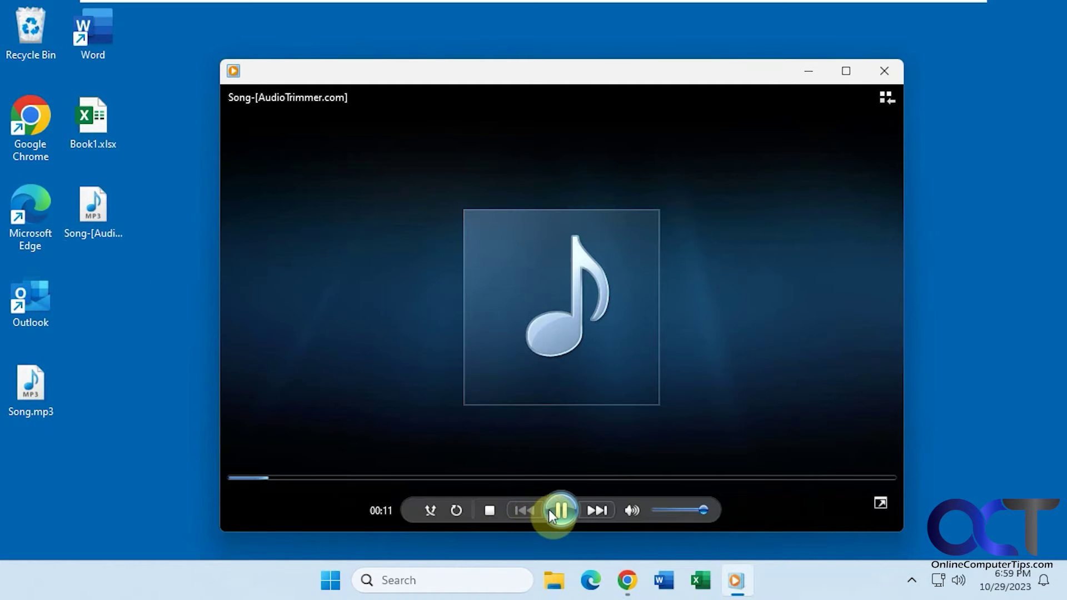
- Pause the boosted track at 00:12 and bring the AudioTrimmer page back
{"action": "left_click", "coordinate": [550, 512]}
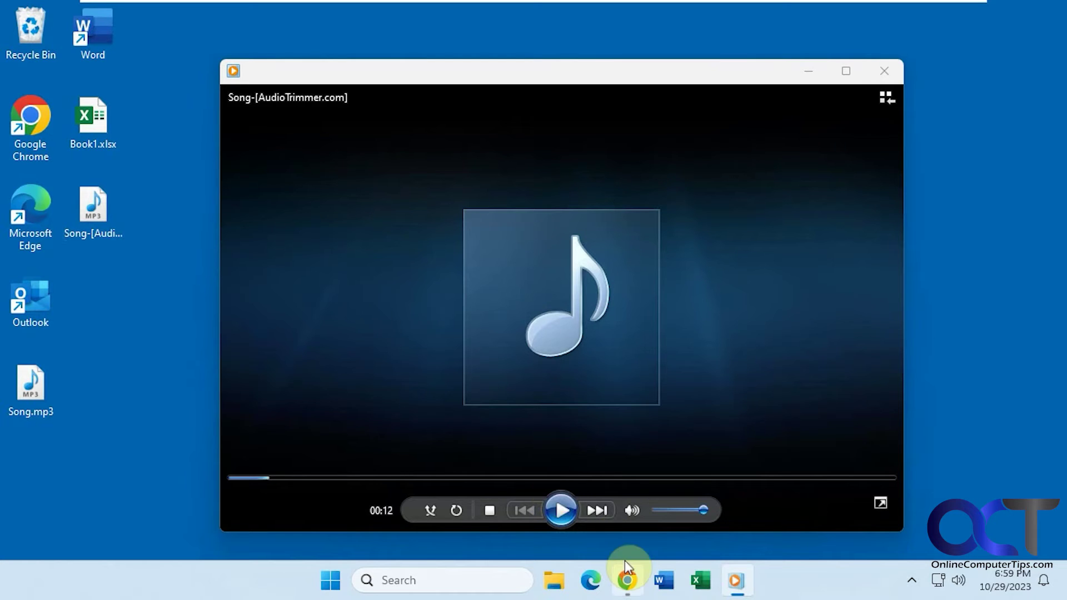
{"action": "left_click", "coordinate": [627, 580]}
- Boost Song.mp3 again with the loudness level set to Mild
{"action": "left_click", "coordinate": [816, 383]}
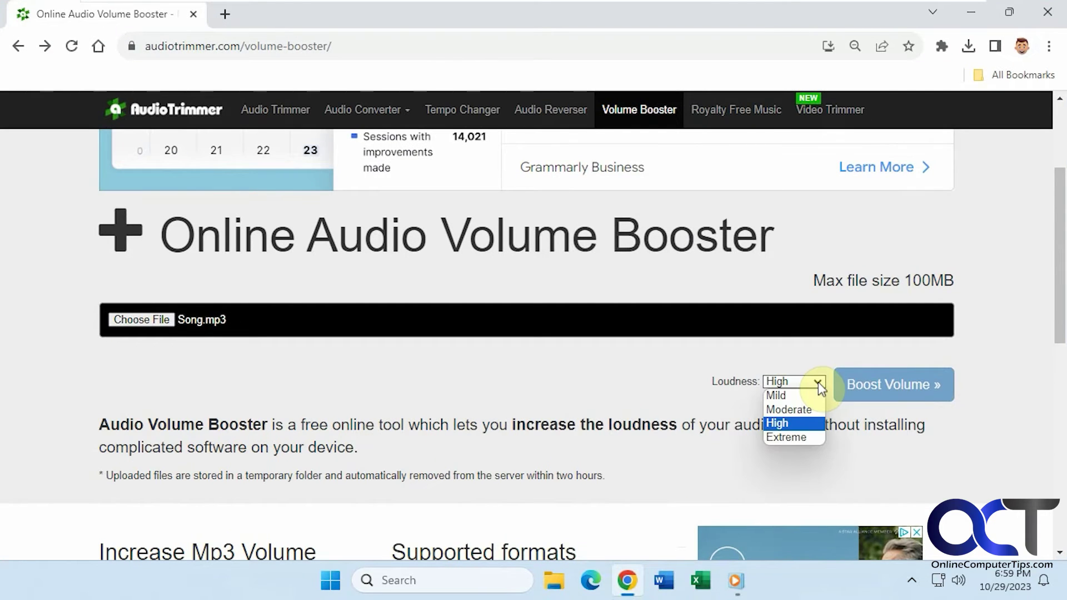
{"action": "left_click", "coordinate": [788, 395]}
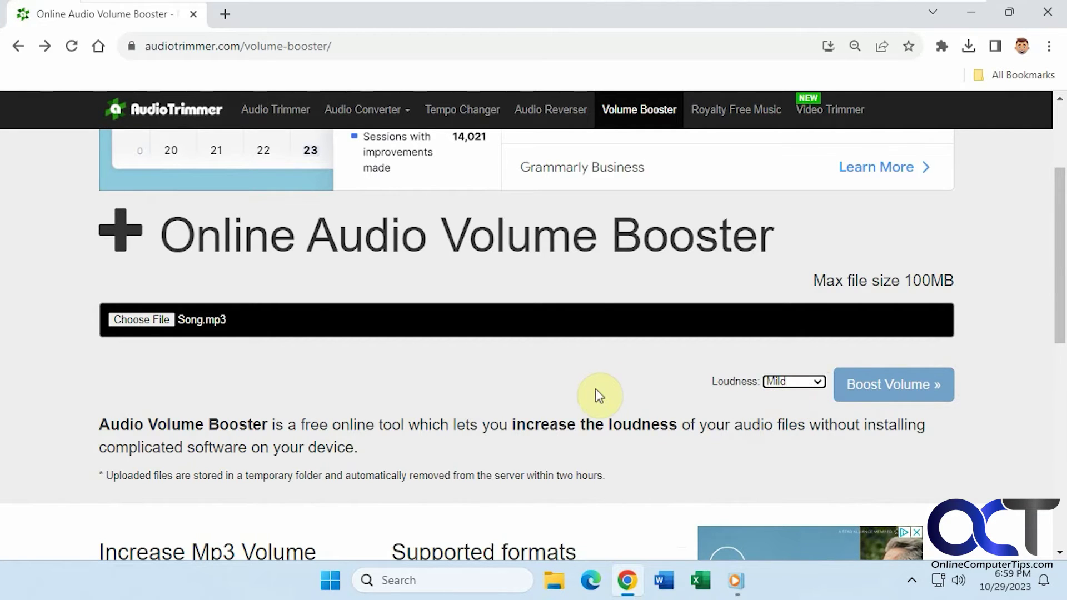
{"action": "left_click", "coordinate": [155, 317]}
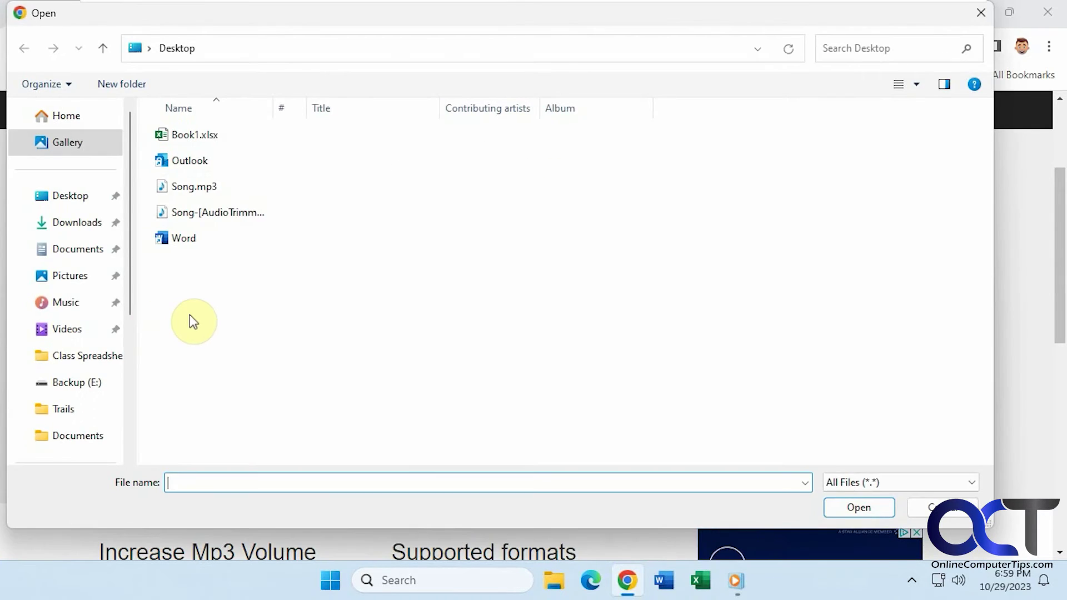
{"action": "double_click", "coordinate": [195, 186]}
{"action": "left_click", "coordinate": [886, 383]}
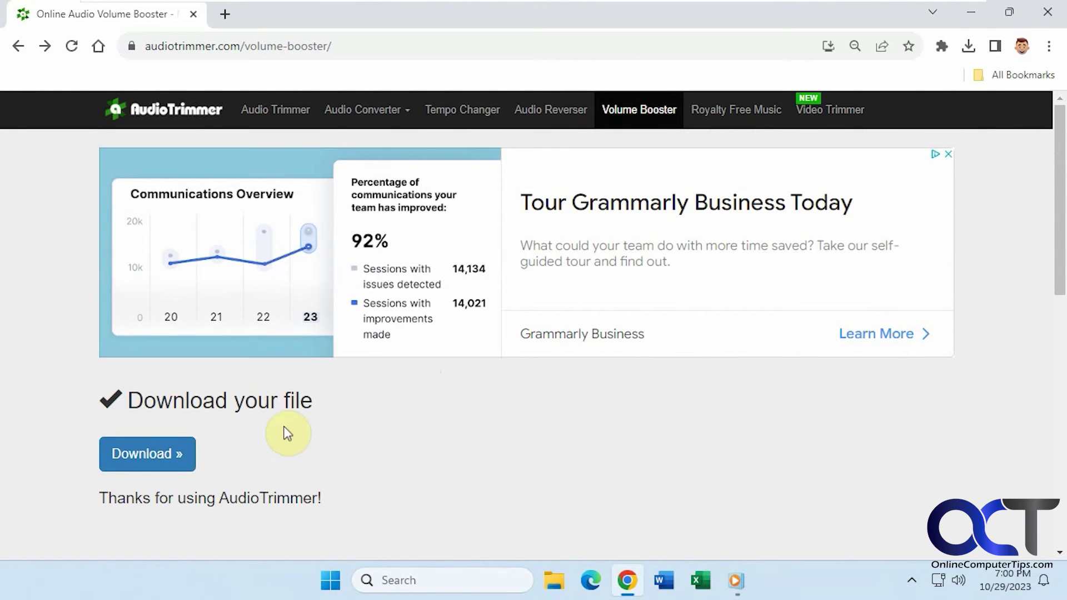
- Save the Mild-boosted result to the Desktop as Mild.mp3
{"action": "left_click", "coordinate": [169, 455]}
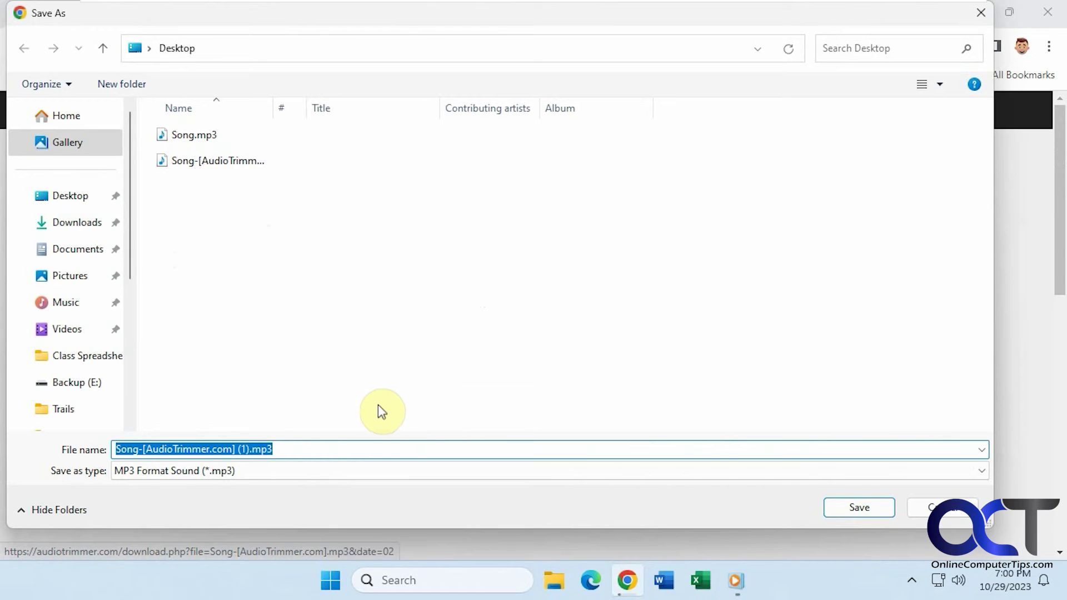
{"action": "type", "text": "Mild"}
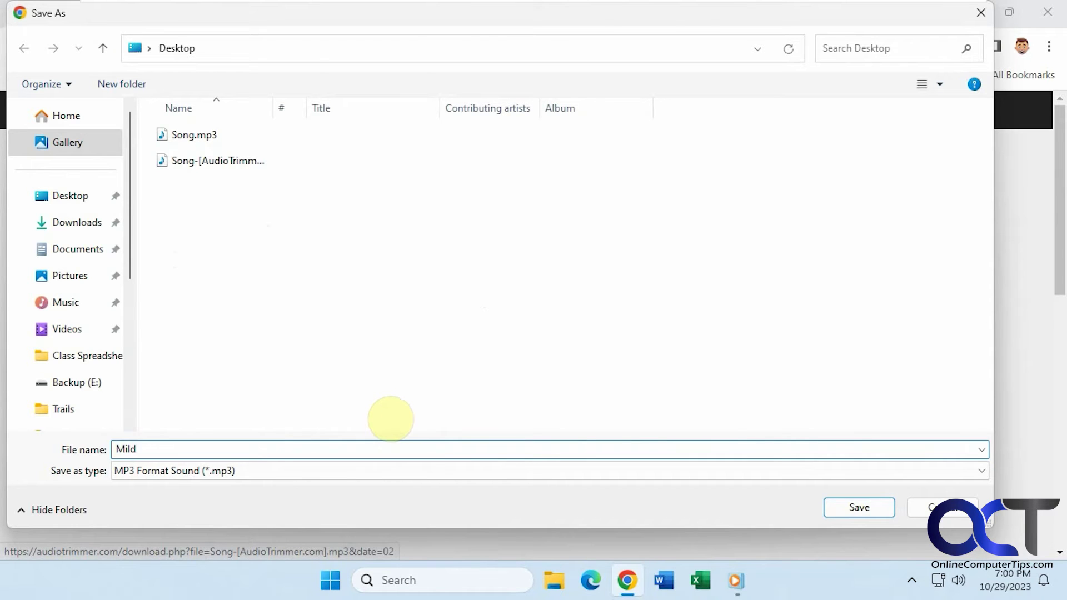
{"action": "left_click", "coordinate": [874, 507]}
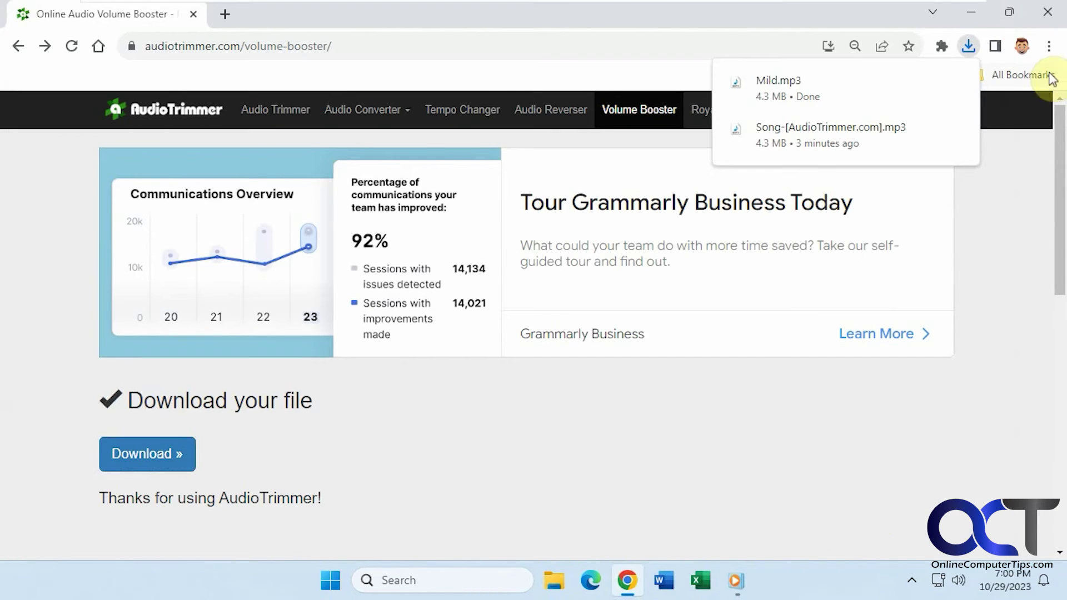
{"action": "left_click", "coordinate": [975, 11]}
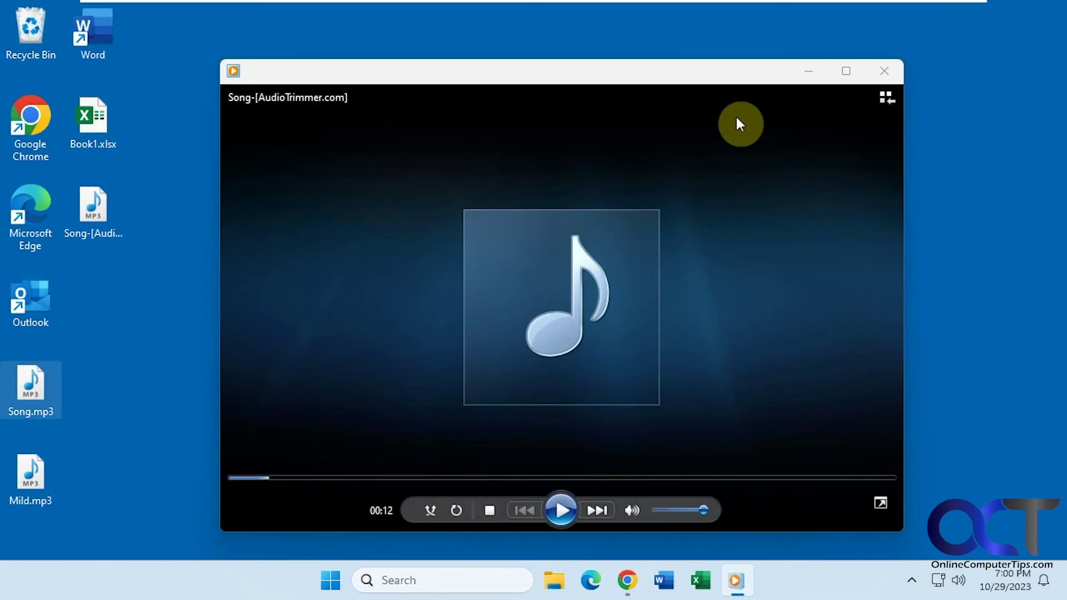
- Play the original Song.mp3, then Mild.mp3, to compare their loudness
{"action": "double_click", "coordinate": [42, 402]}
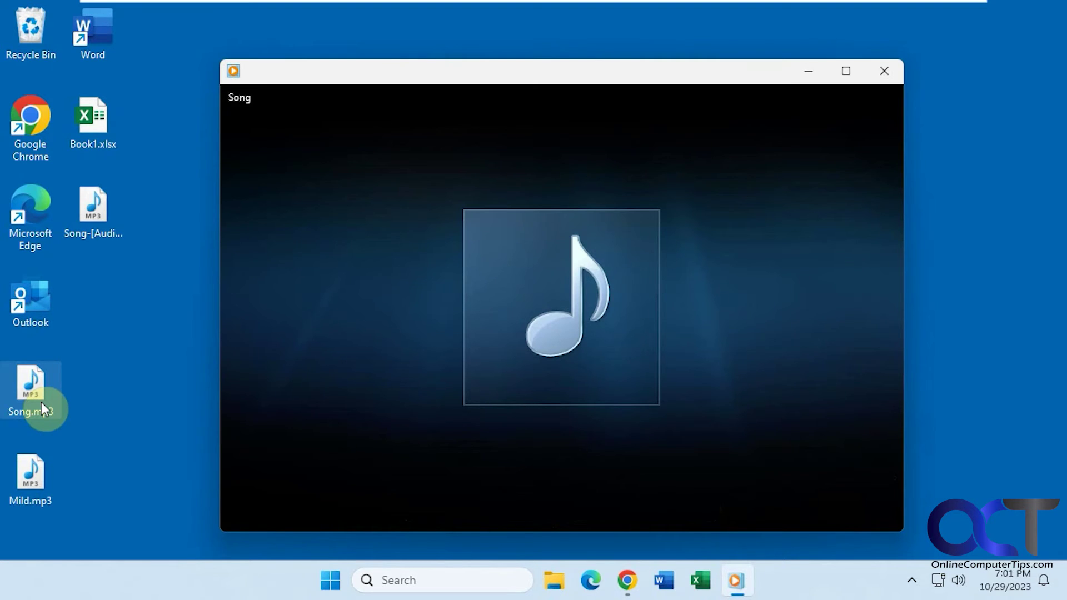
{"action": "mouse_move", "coordinate": [561, 510]}
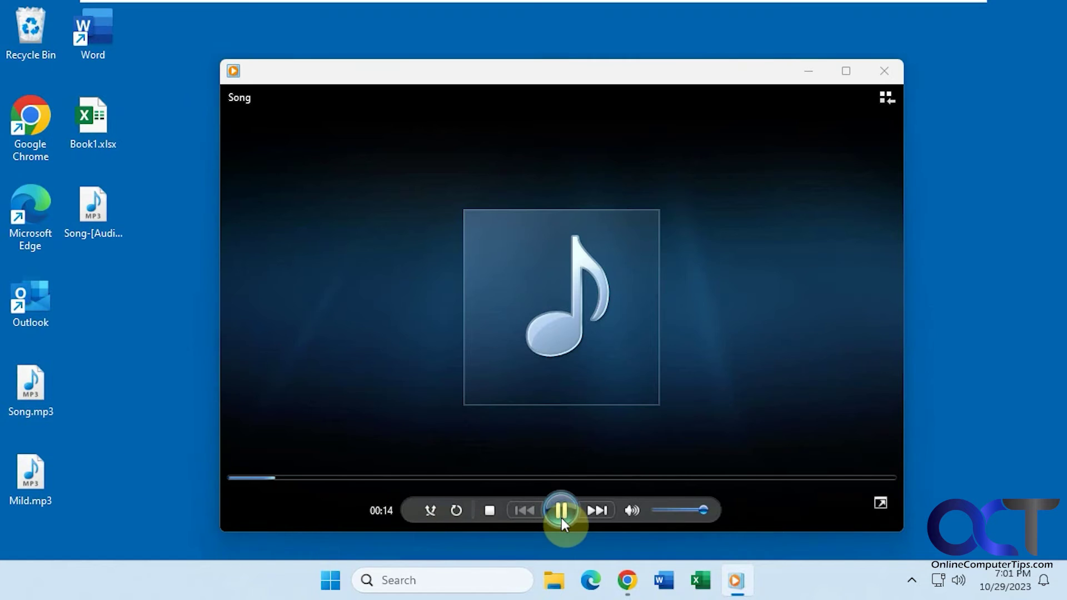
{"action": "double_click", "coordinate": [38, 484]}
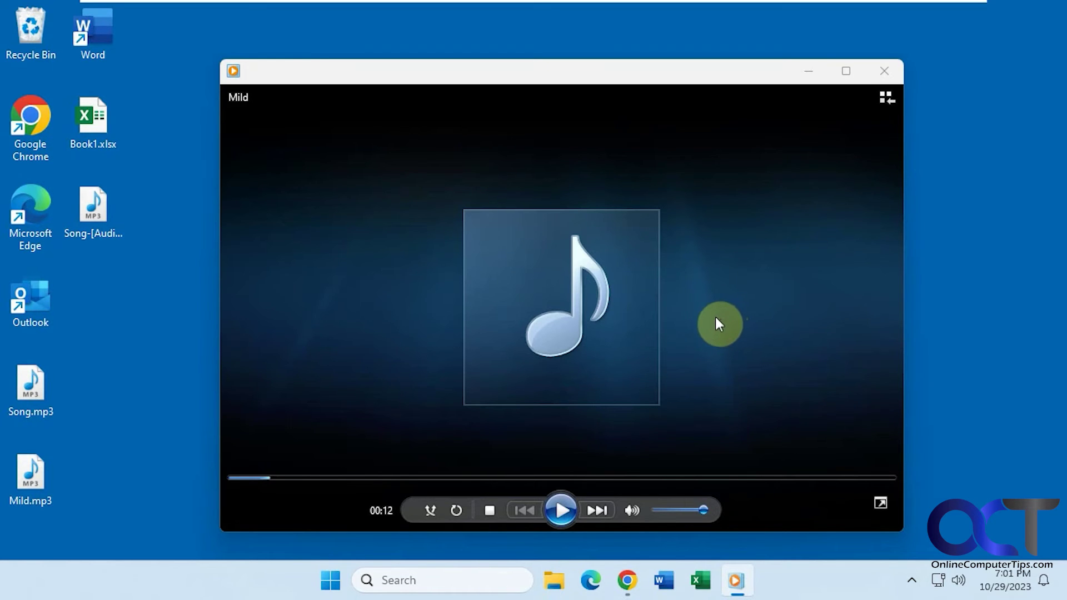
- Switch back to Chrome on AudioTrimmer's Volume Booster download page
{"action": "left_click", "coordinate": [628, 580]}
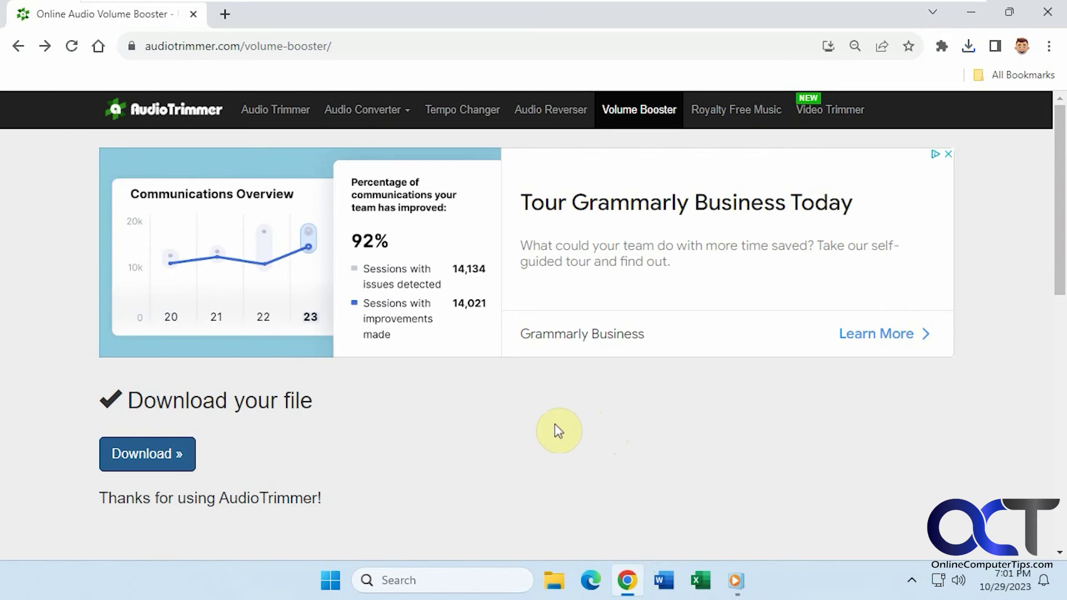